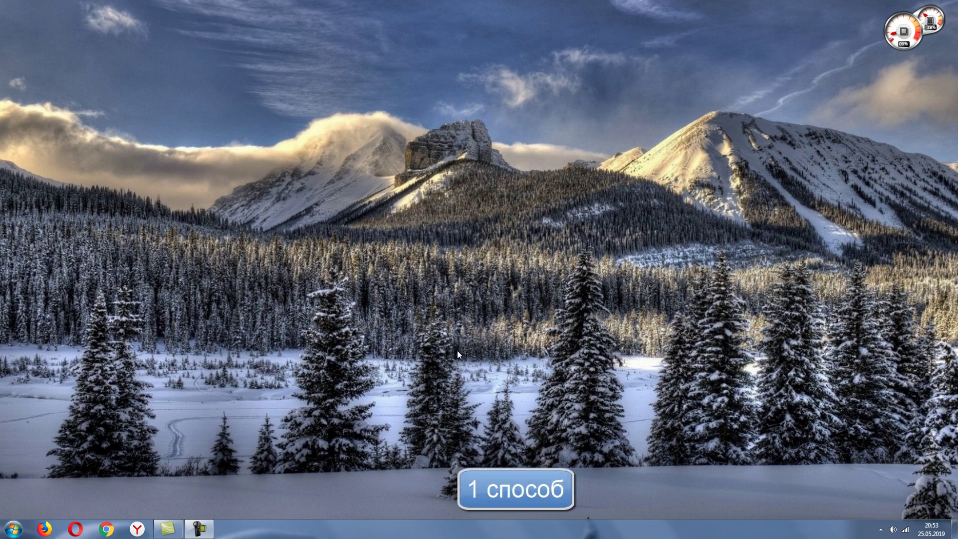
Open the Службы console from Администрирование in the Система и безопасность section of Панель управления
left_click(14, 529)
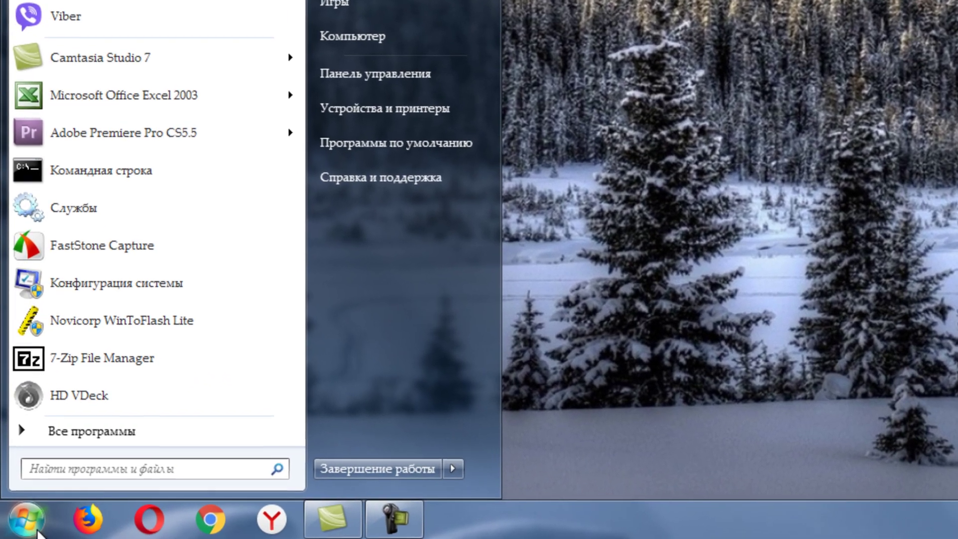
left_click(375, 73)
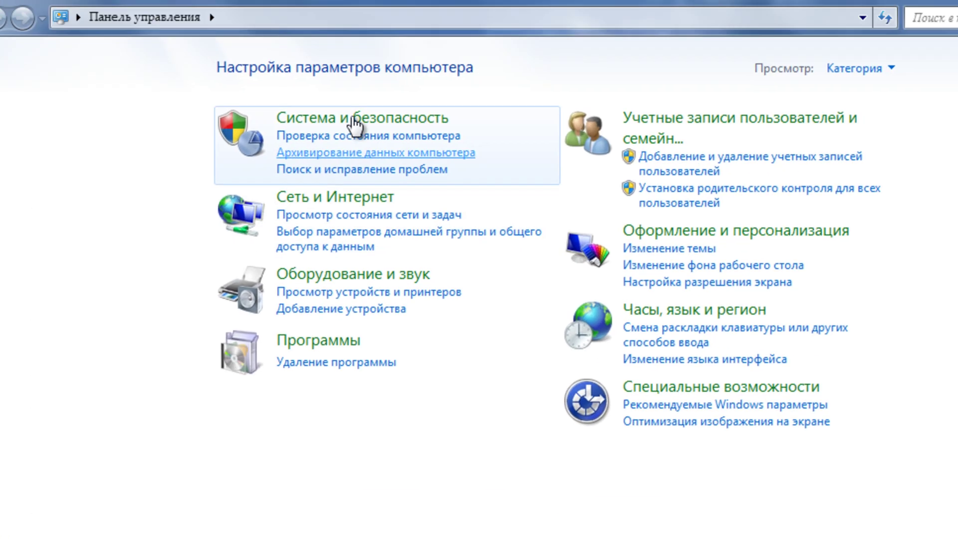
left_click(355, 122)
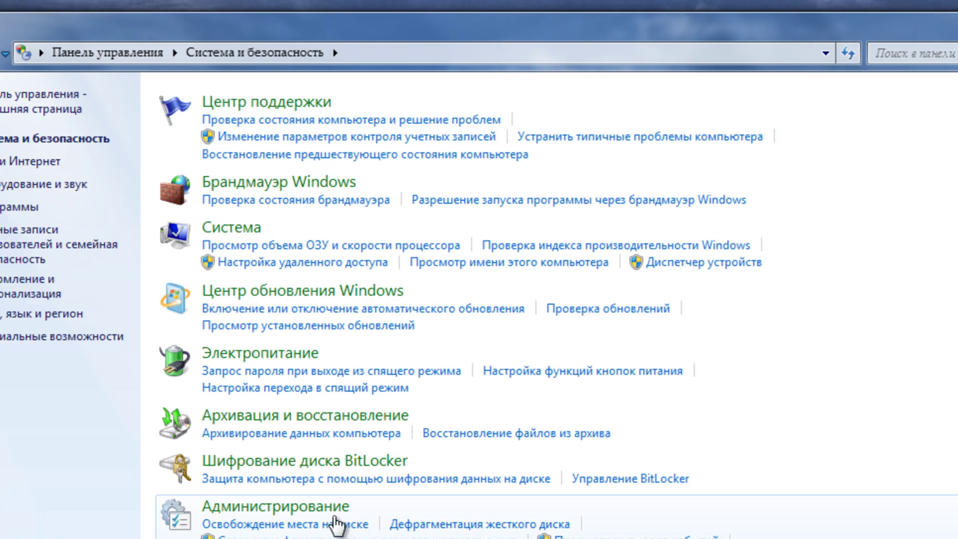
left_click(329, 511)
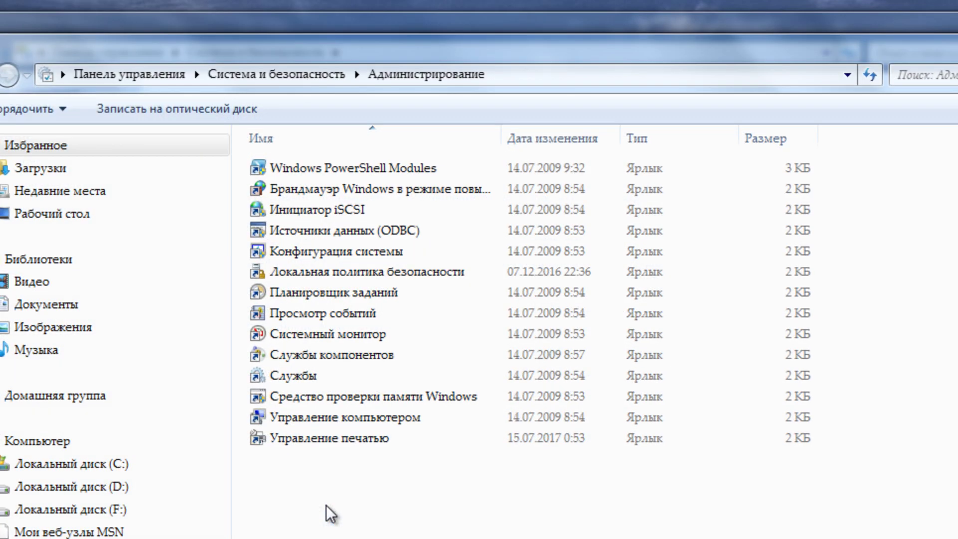
left_click(295, 381)
double_click(295, 381)
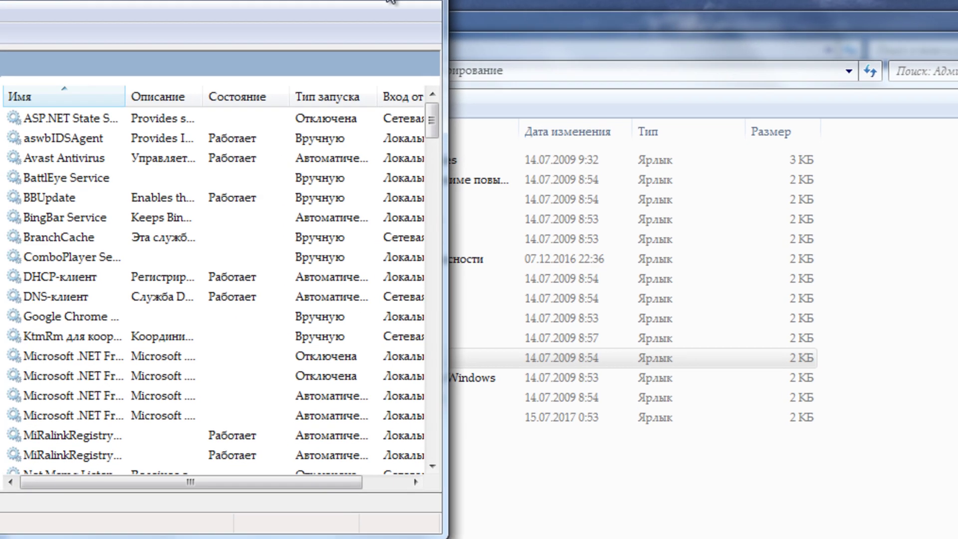
Maximize the Службы window and widen the Имя column to fit the full service names
double_click(366, 1)
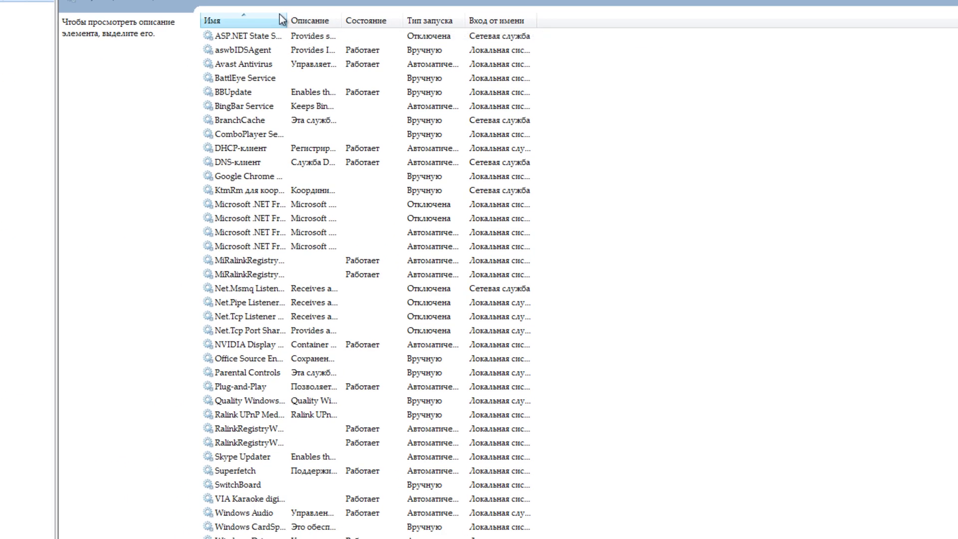
left_click_drag(288, 21, 551, 15)
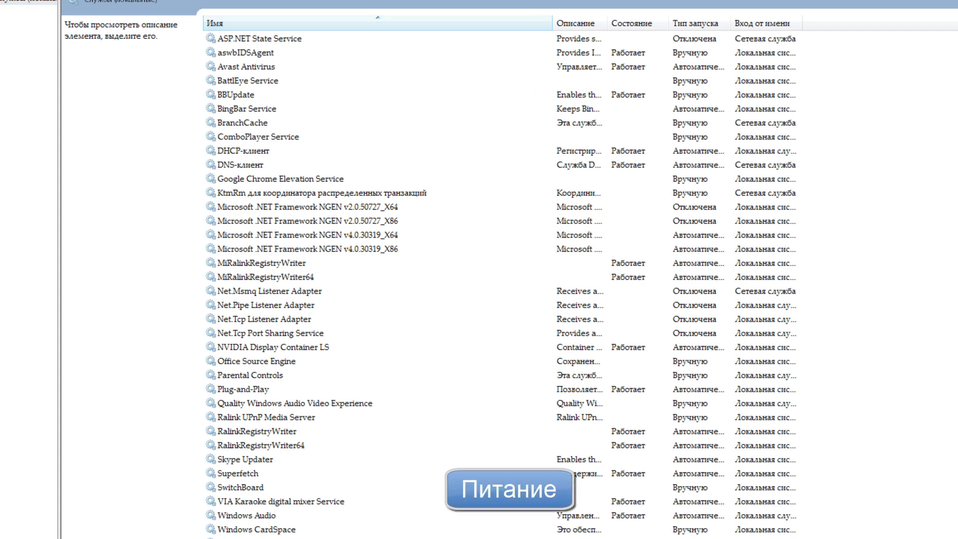
Find the Питание service, check its startup type and state in its properties, and close them
scroll(499, 279, "down", 20)
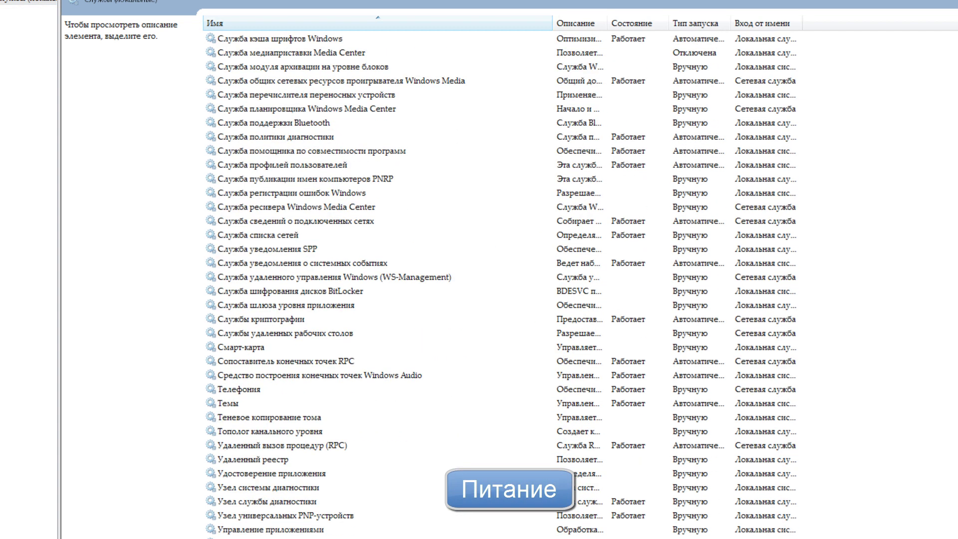
scroll(498, 279, "down", 3)
scroll(499, 279, "up", 14)
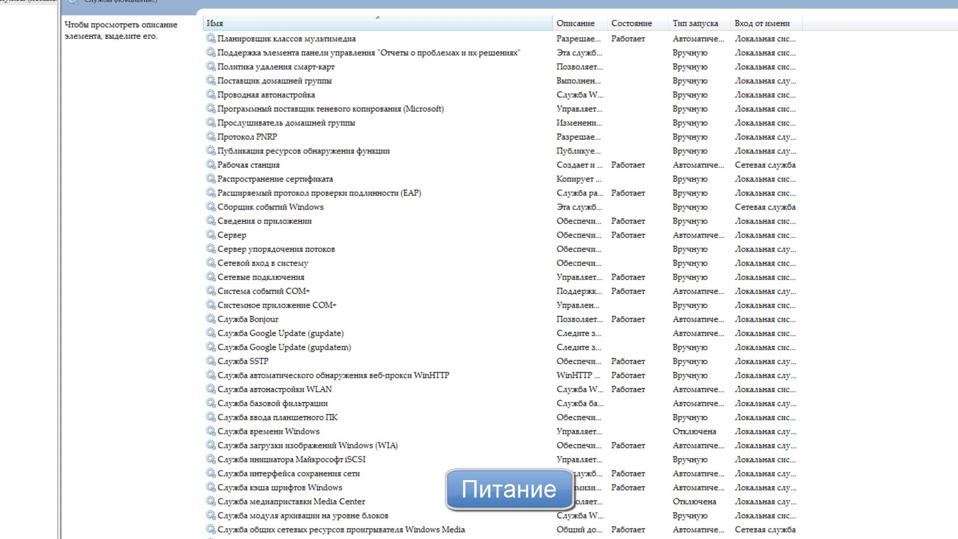
scroll(932, 394, "up", 6)
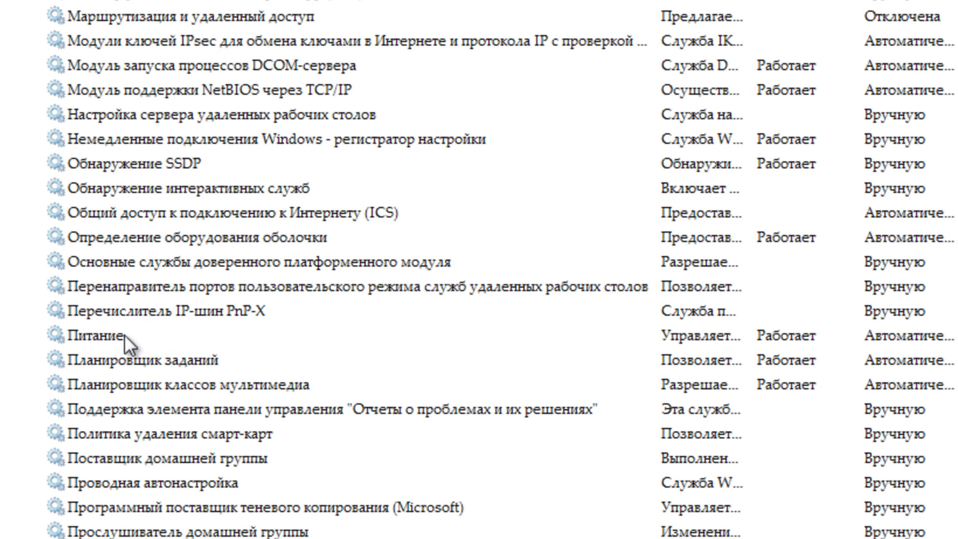
double_click(124, 334)
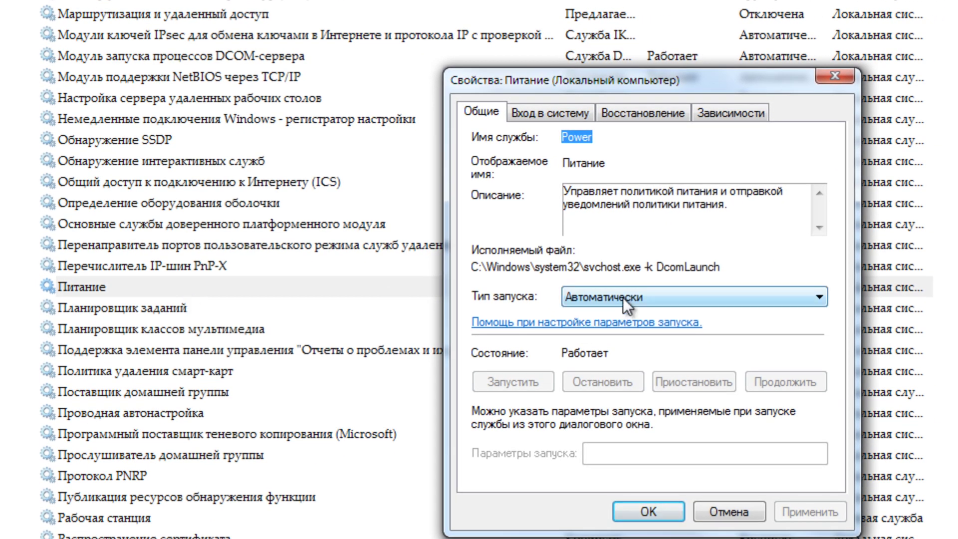
left_click(648, 512)
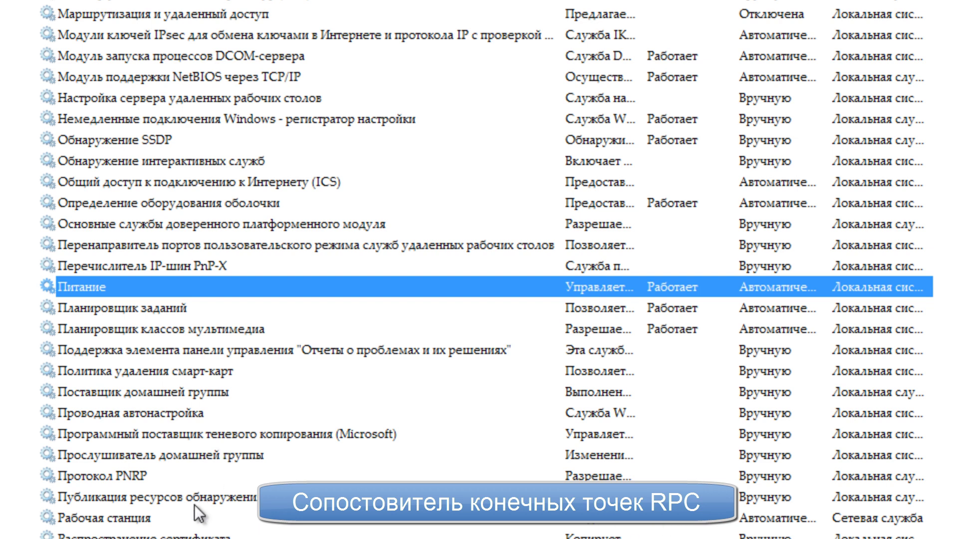
Find the Сопоставитель конечных точек RPC service and check its state and startup type in the list
scroll(478, 300, "down", 4)
left_click(125, 412)
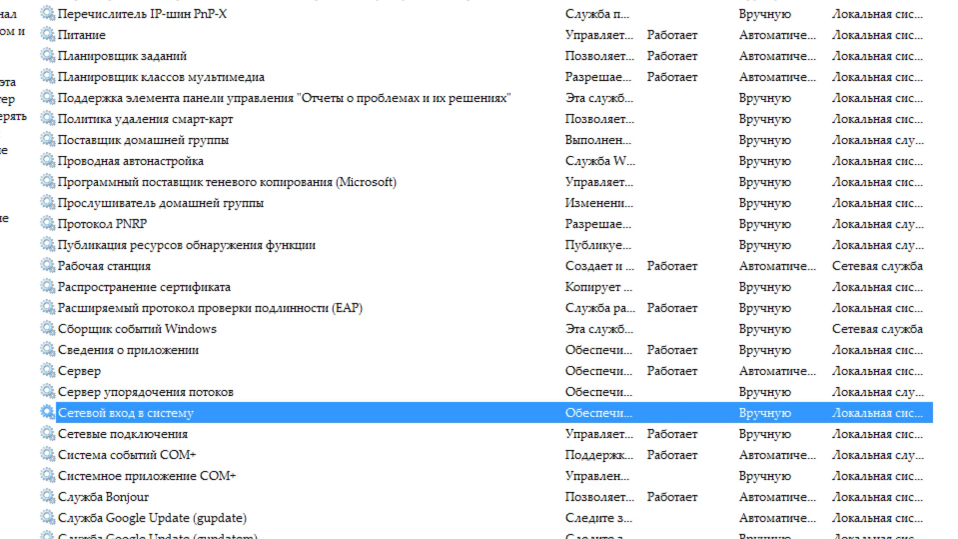
scroll(479, 269, "down", 12)
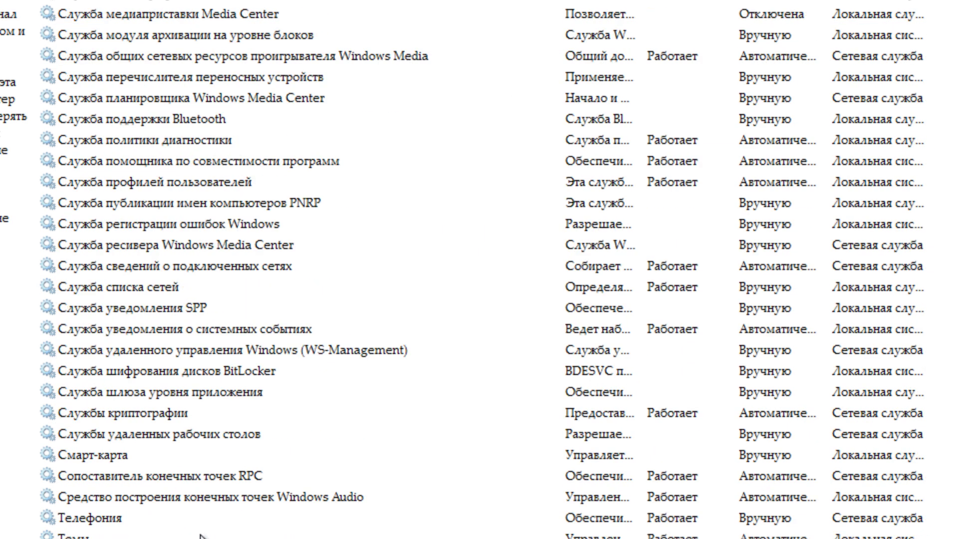
left_click(324, 476)
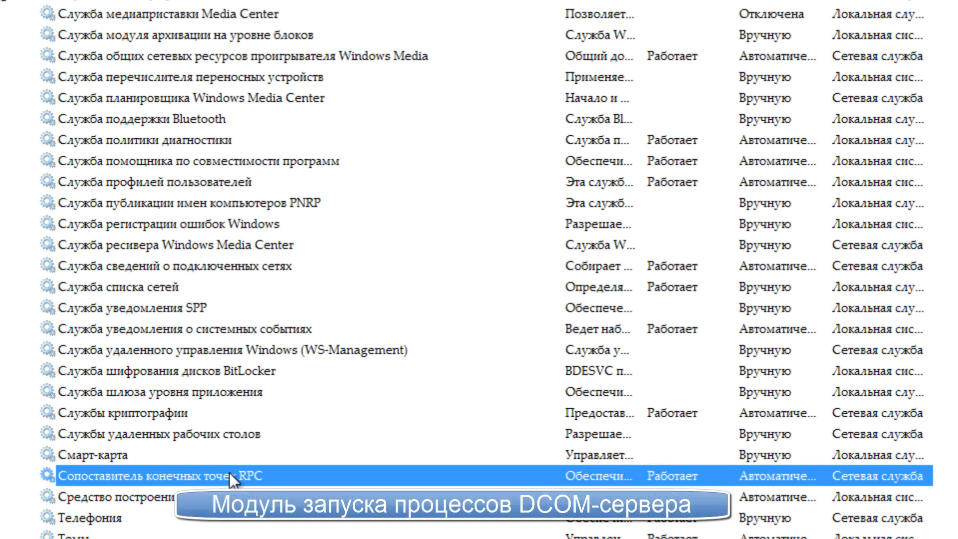
Check the startup type and state of Модуль запуска процессов DCOM-сервера in its properties, and close them unchanged
scroll(229, 472, "up", 20)
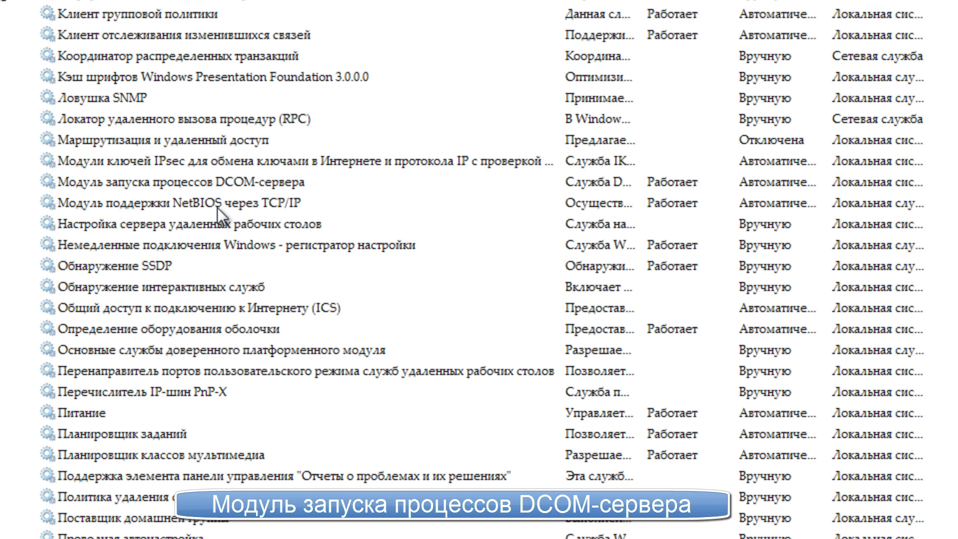
left_click(202, 179)
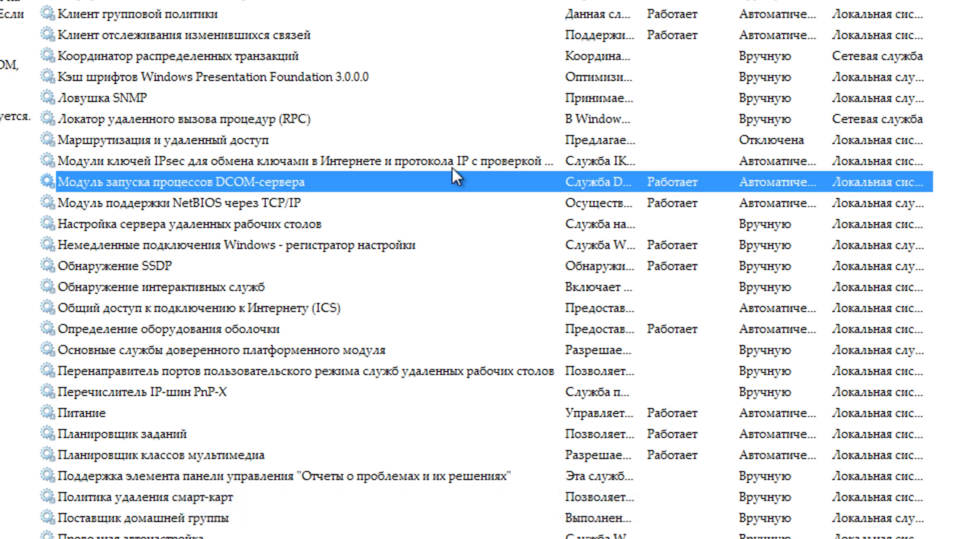
double_click(265, 178)
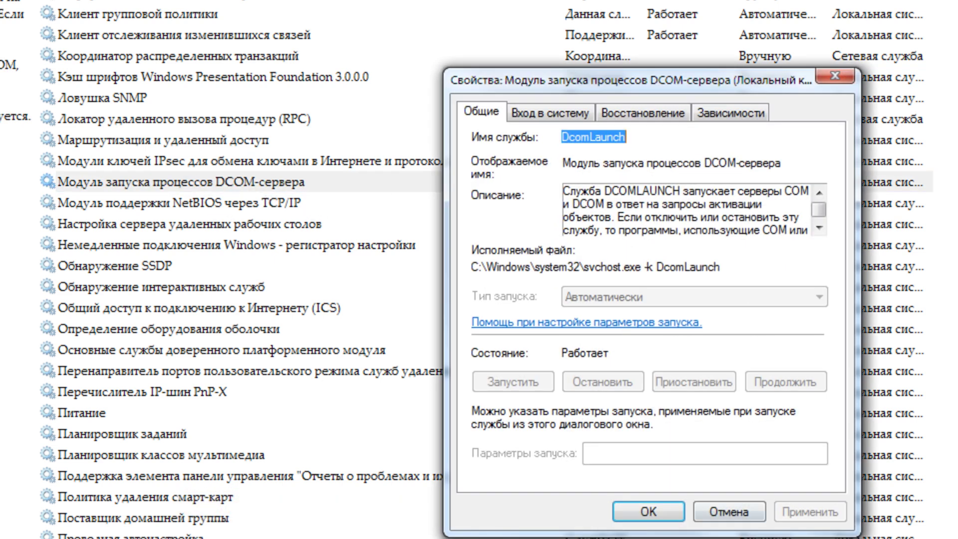
left_click(733, 511)
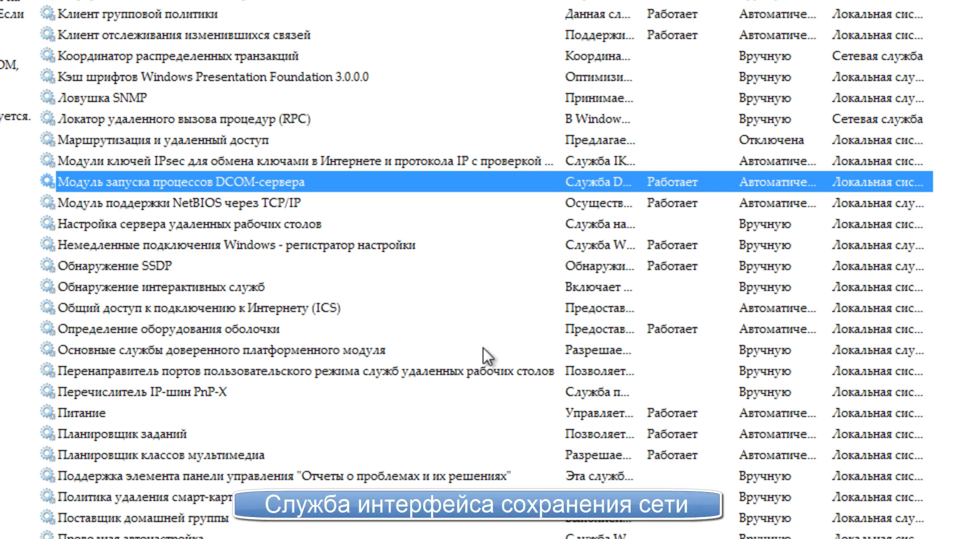
Check the startup type and state of Служба интерфейса сохранения сети in its properties, and close them unchanged
scroll(229, 247, "down", 18)
scroll(230, 248, "up", 4)
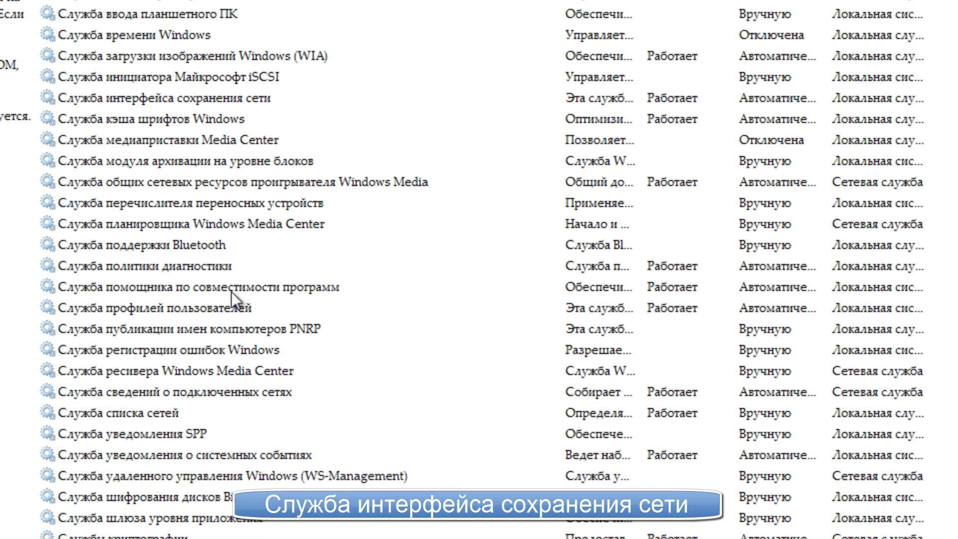
scroll(231, 291, "up", 4)
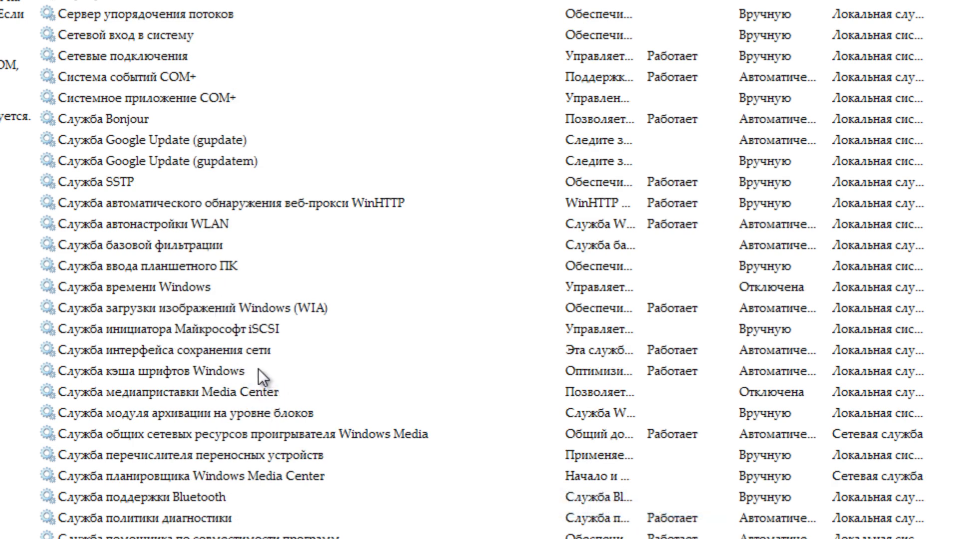
double_click(232, 350)
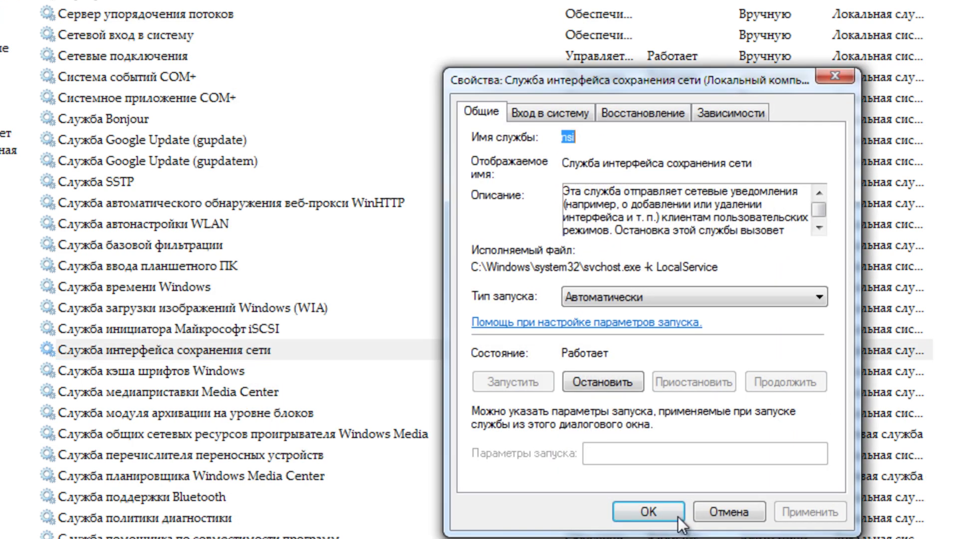
left_click(739, 516)
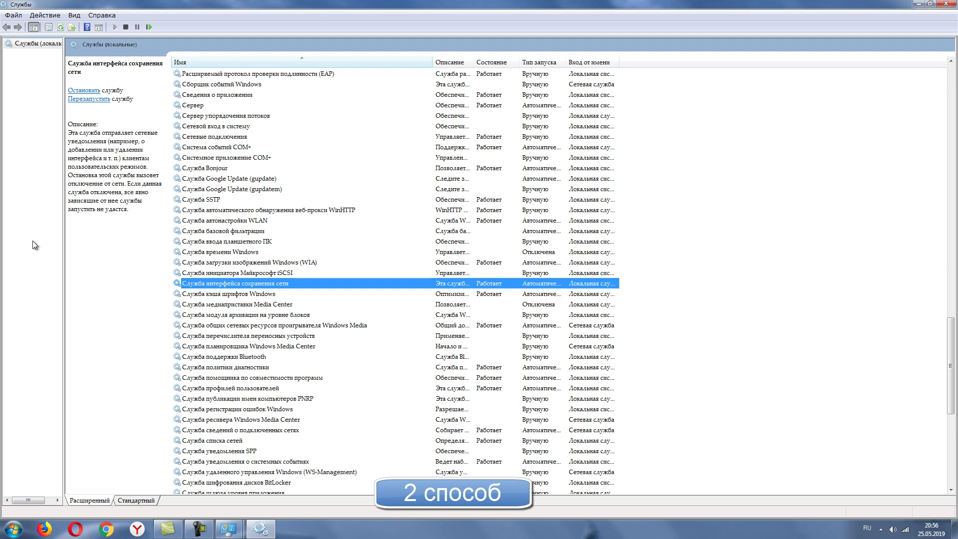
Launch the Registry Editor by running regedit from the Start search
left_click(13, 529)
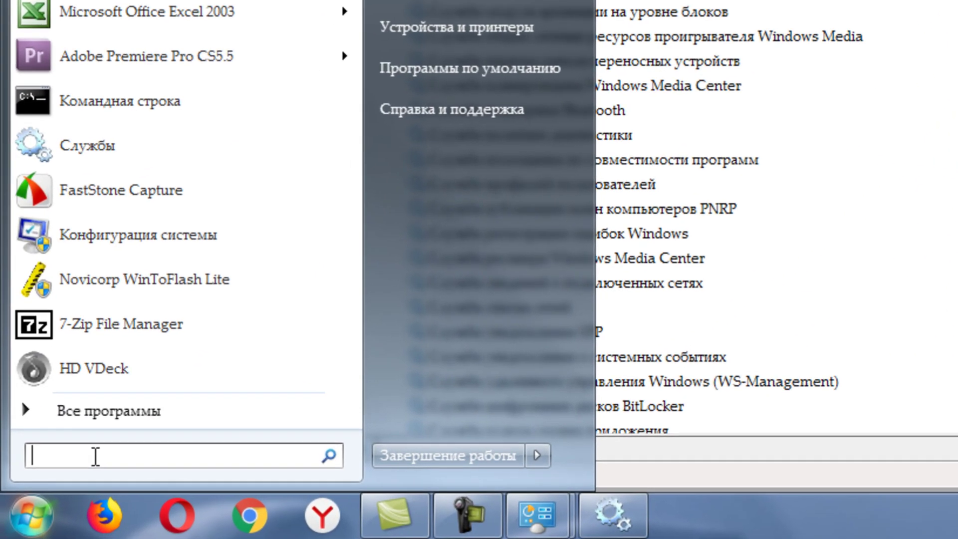
type("reged")
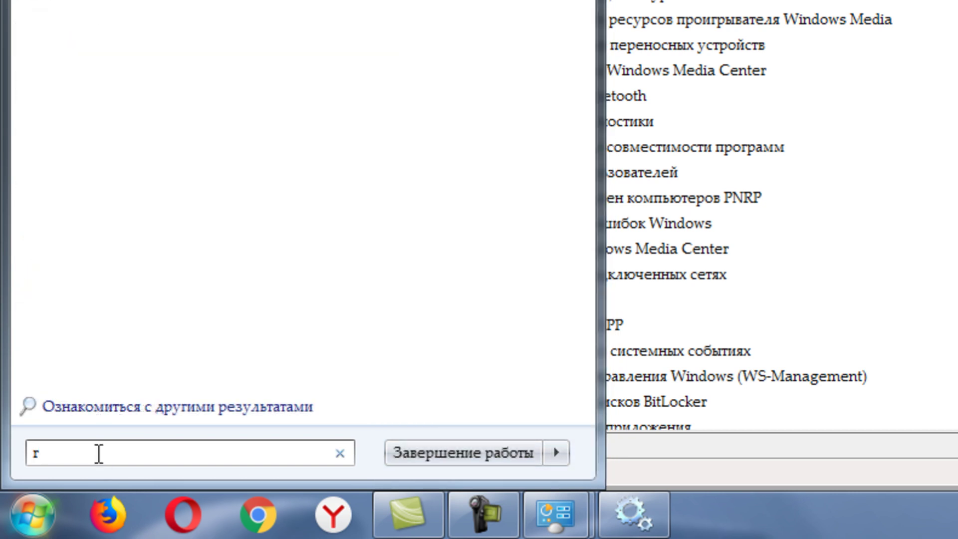
type("it")
key("Return")
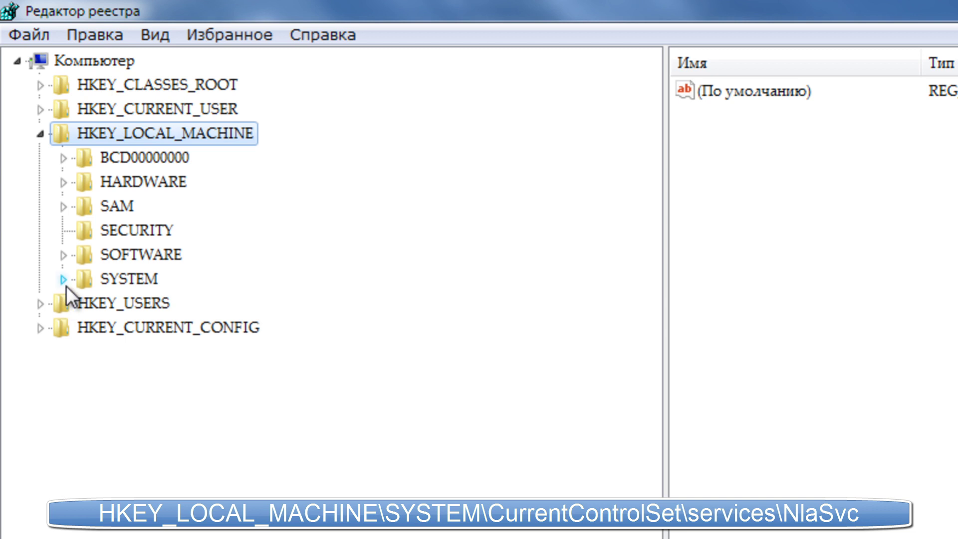
Go to the registry key HKEY_LOCAL_MACHINE\SYSTEM\CurrentControlSet\services\NlaSvc
left_click(68, 278)
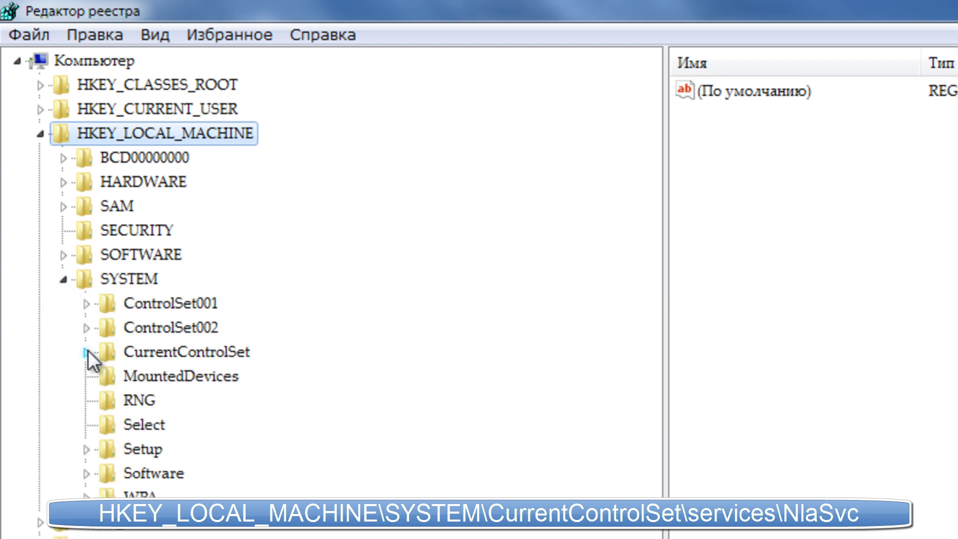
left_click(87, 353)
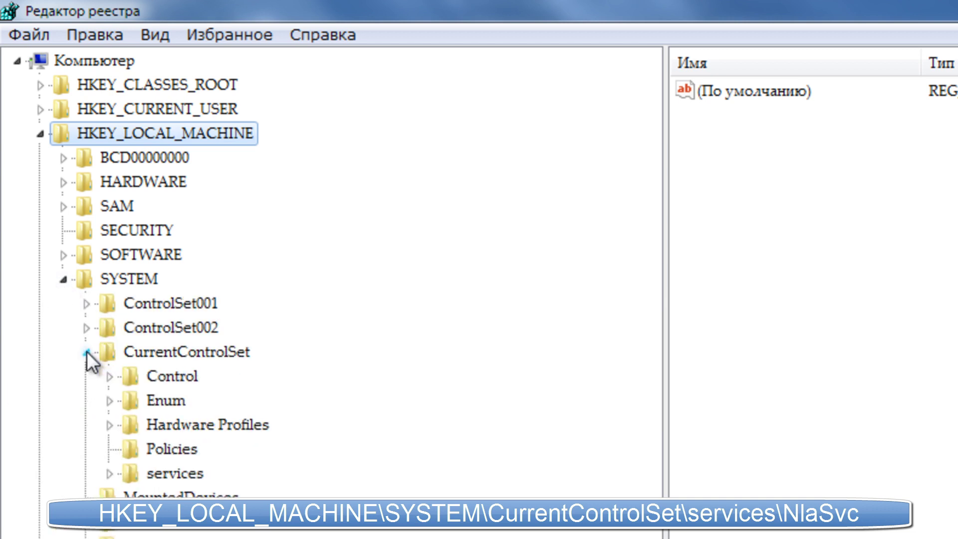
left_click(110, 473)
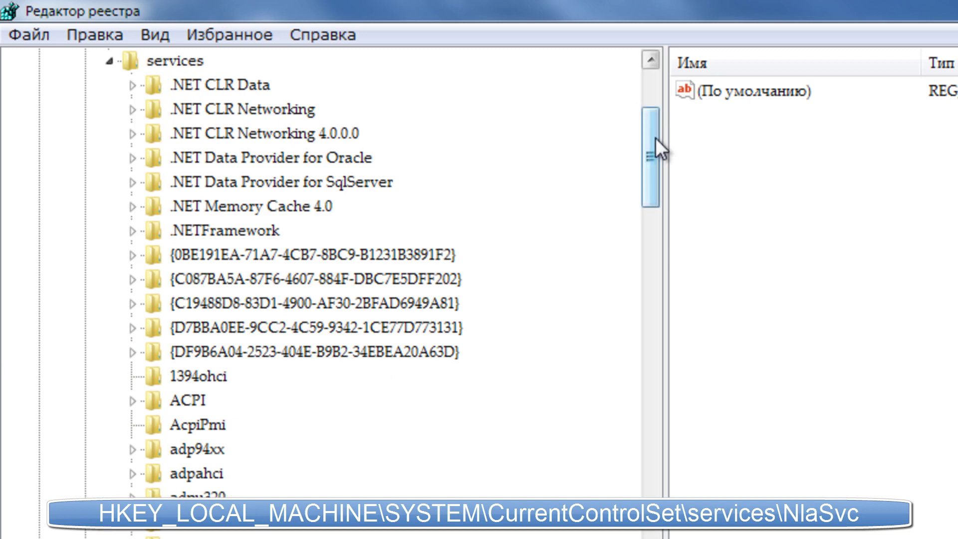
left_click_drag(655, 138, 652, 439)
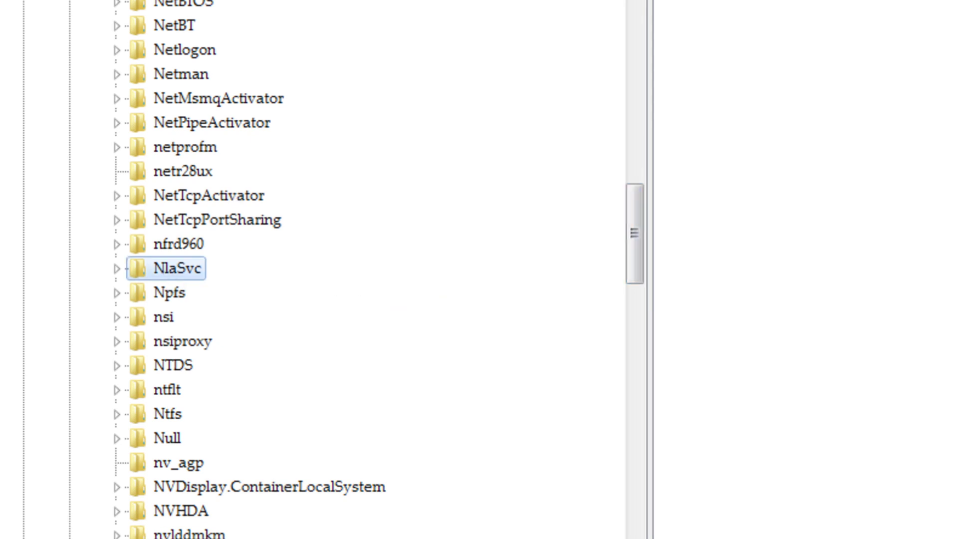
left_click(177, 268)
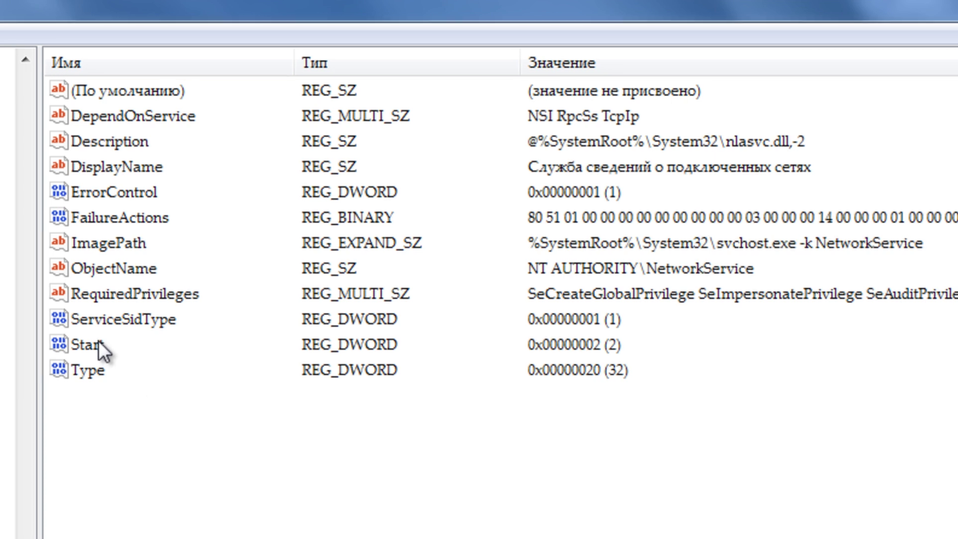
Check the Start DWORD parameter of the NlaSvc key and close it unchanged
double_click(95, 346)
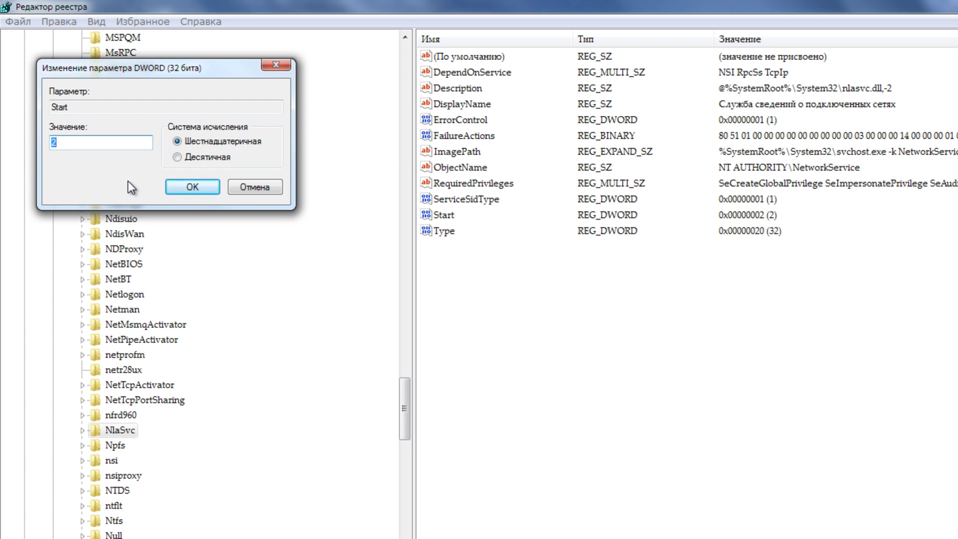
left_click(253, 186)
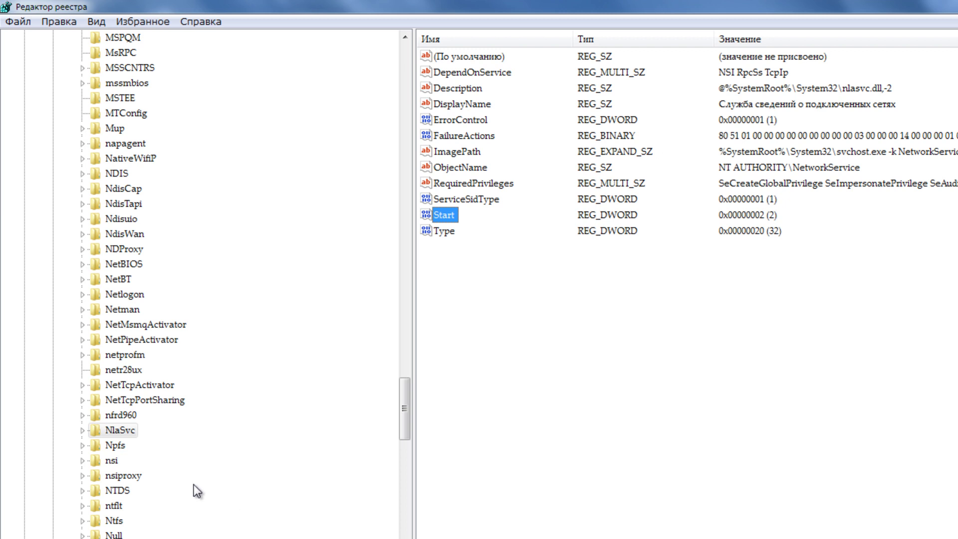
Export the NlaSvc registry key as a backup .reg file named бекап99 in Документы
left_click(133, 429)
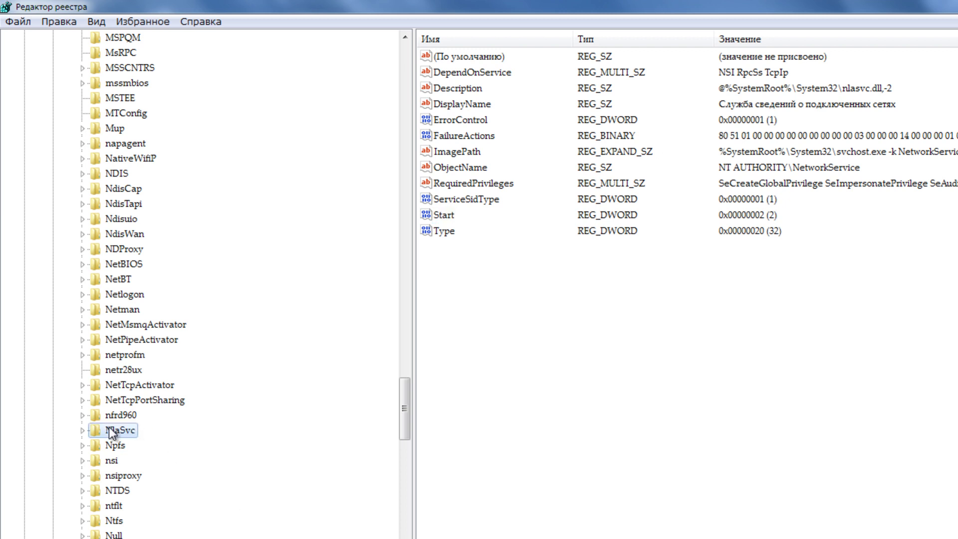
left_click(16, 22)
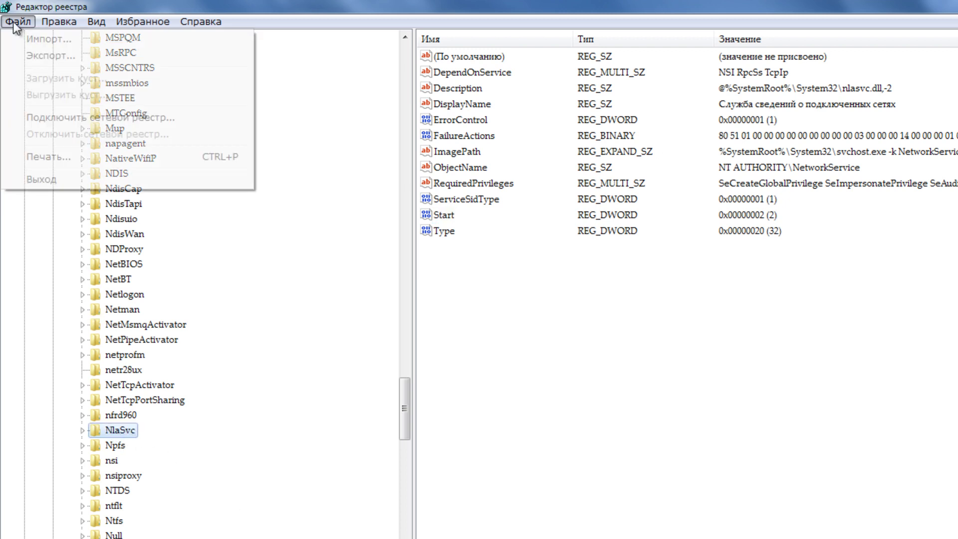
left_click(33, 56)
type("бекап99")
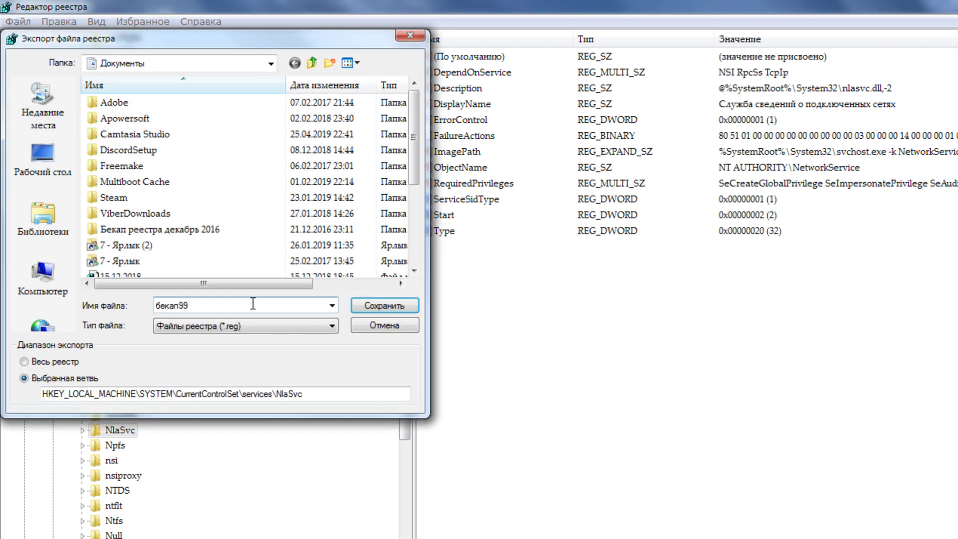
left_click(388, 305)
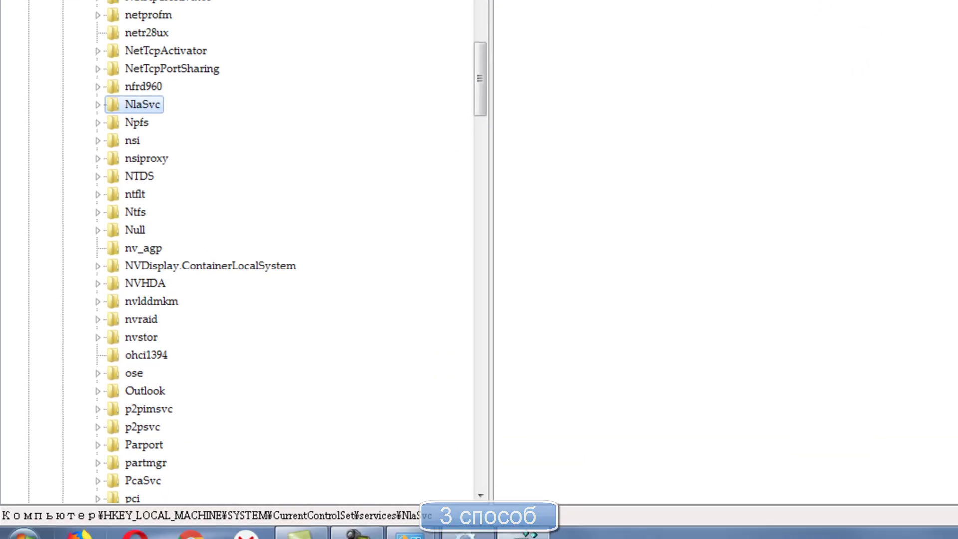
In the Control Panel's Параметры папок, turn on Показывать скрытые файлы, папки и диски and apply the change
left_click(16, 529)
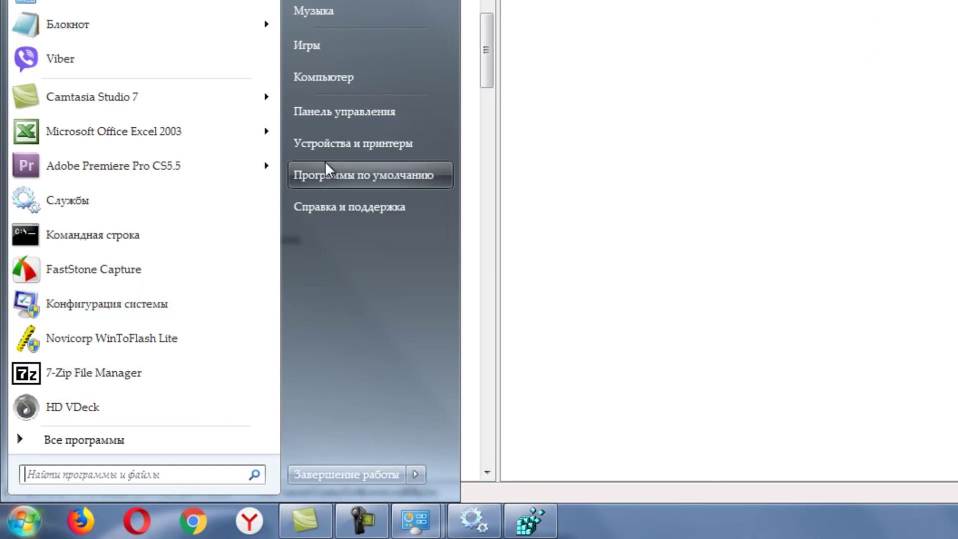
left_click(341, 105)
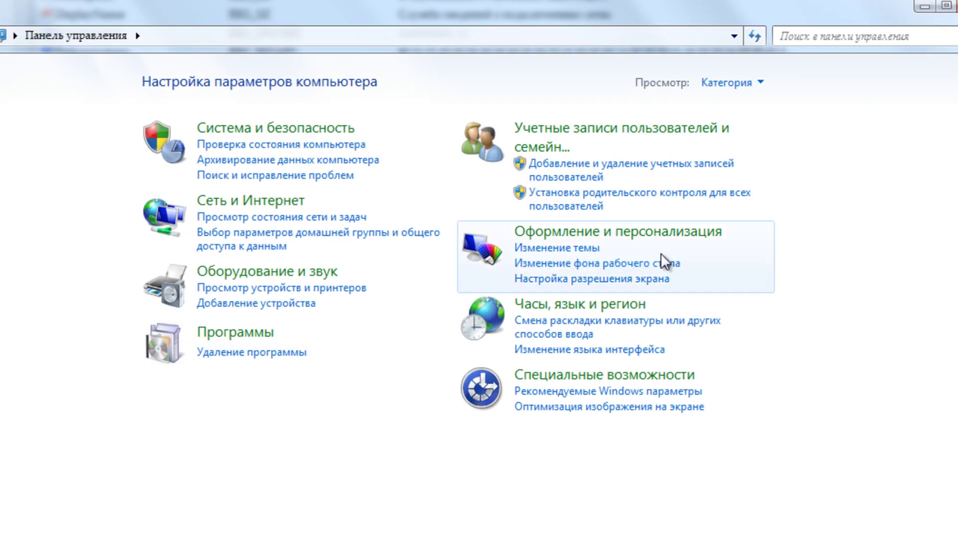
left_click(583, 233)
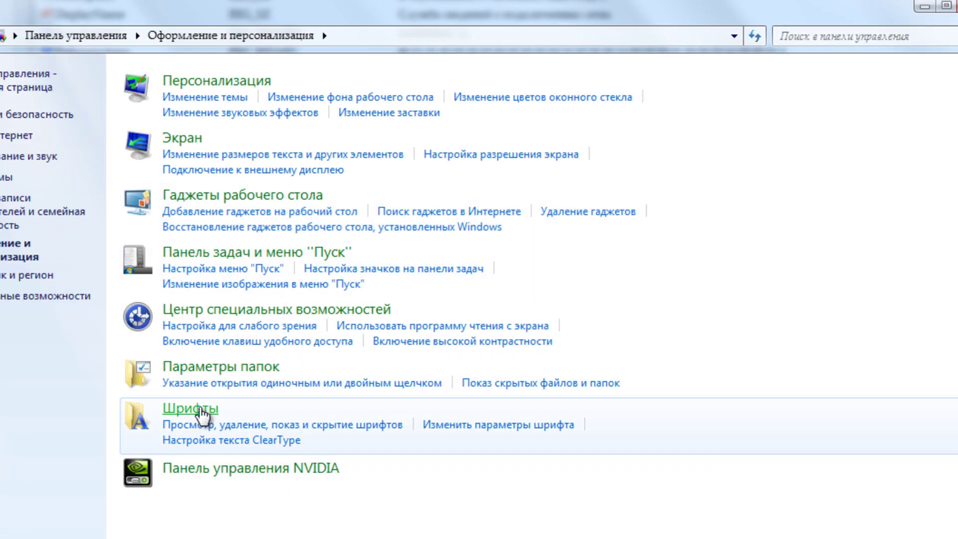
left_click(191, 369)
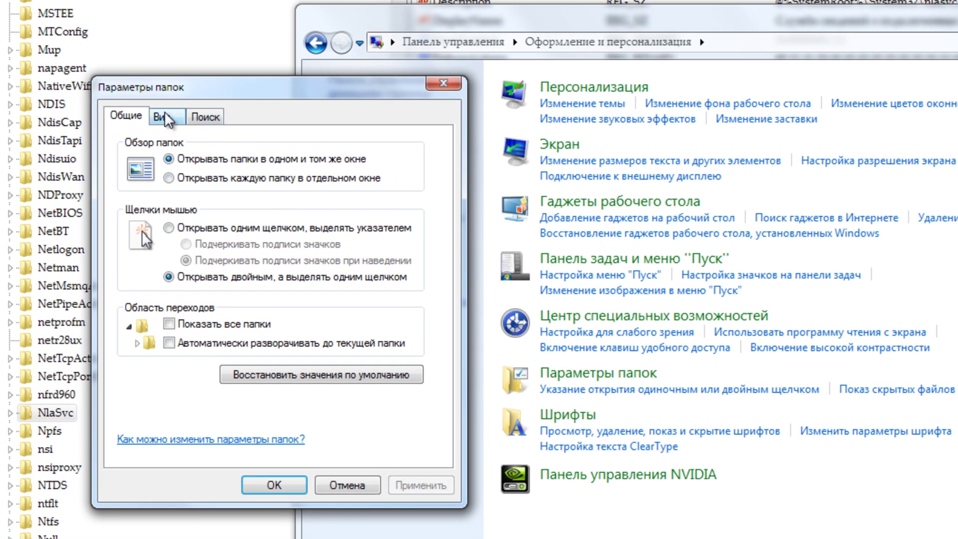
left_click(162, 116)
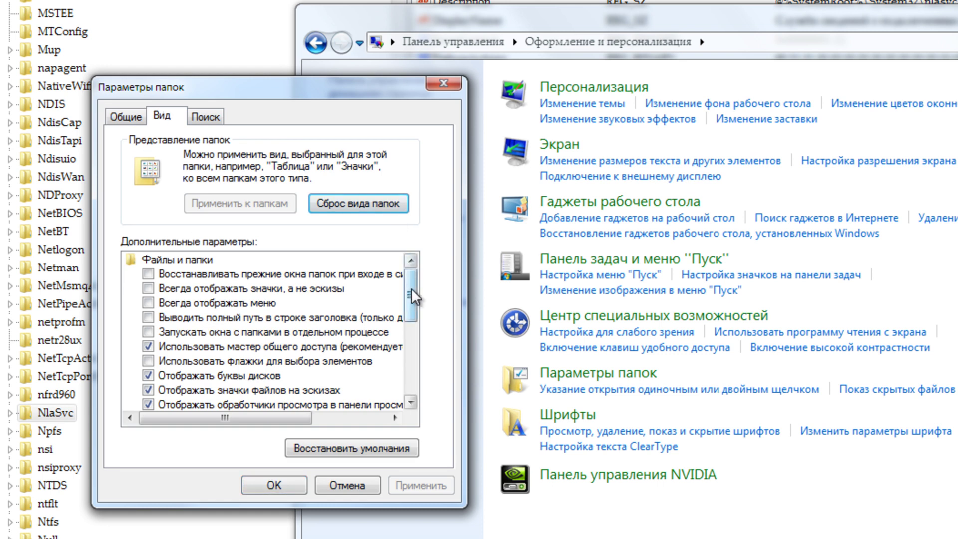
left_click_drag(410, 288, 415, 369)
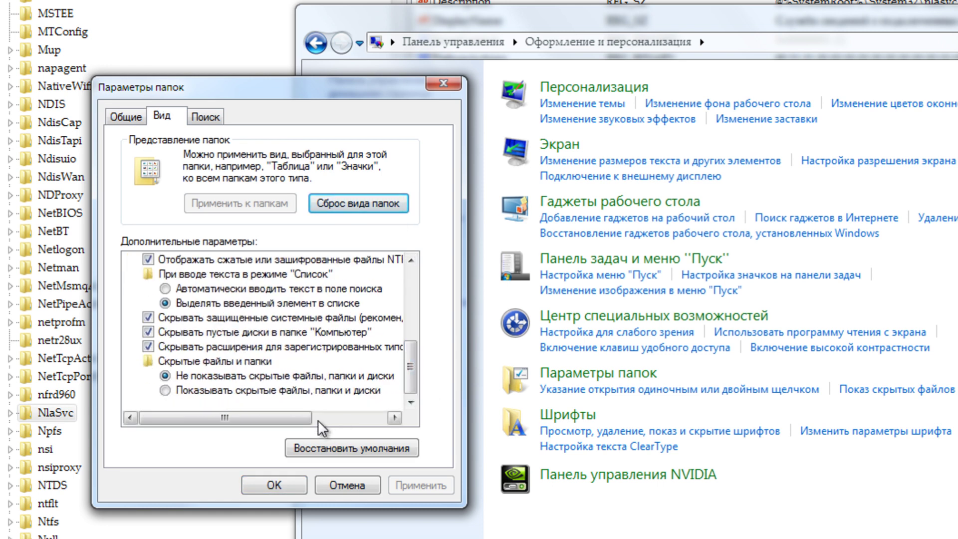
left_click(174, 391)
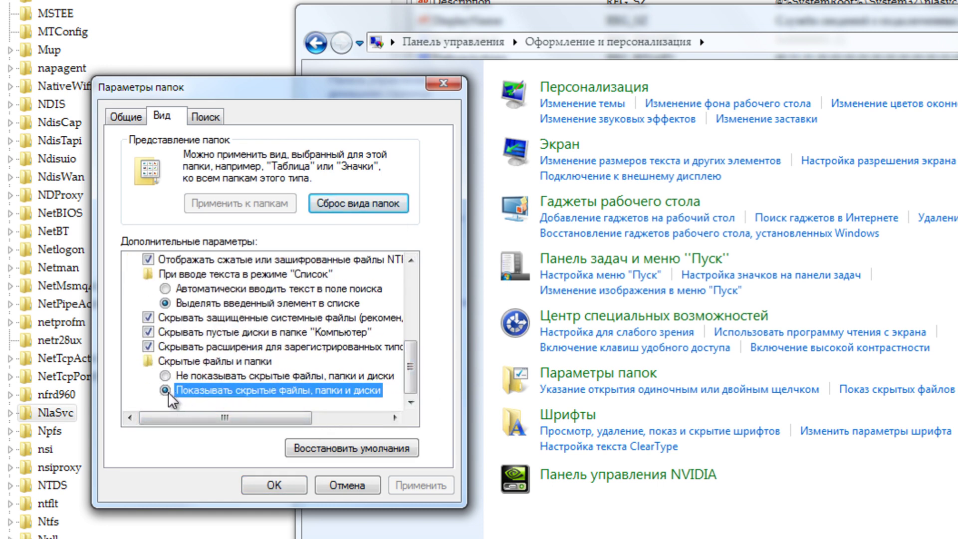
left_click(405, 487)
left_click(294, 486)
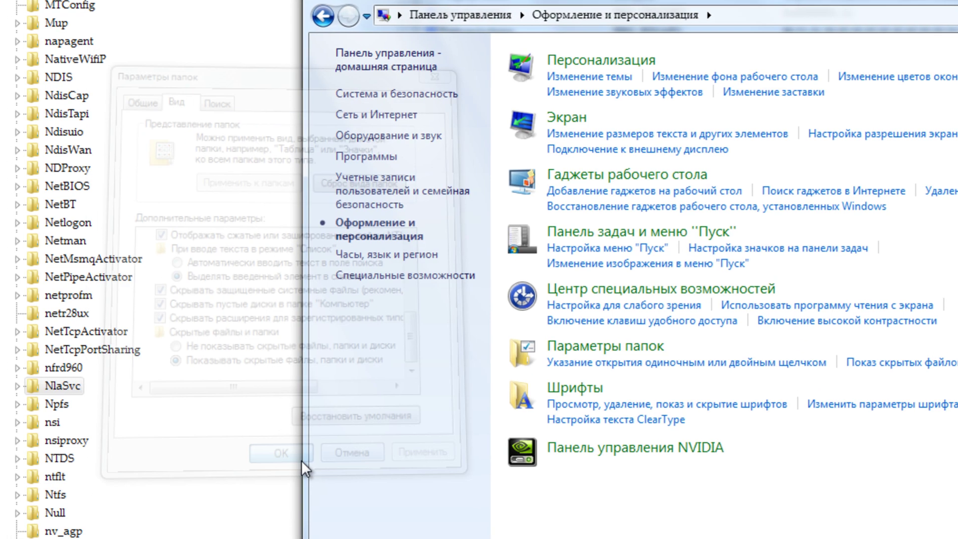
Browse to the folder C:\Windows\ServiceProfiles from Компьютер
left_click(0, 538)
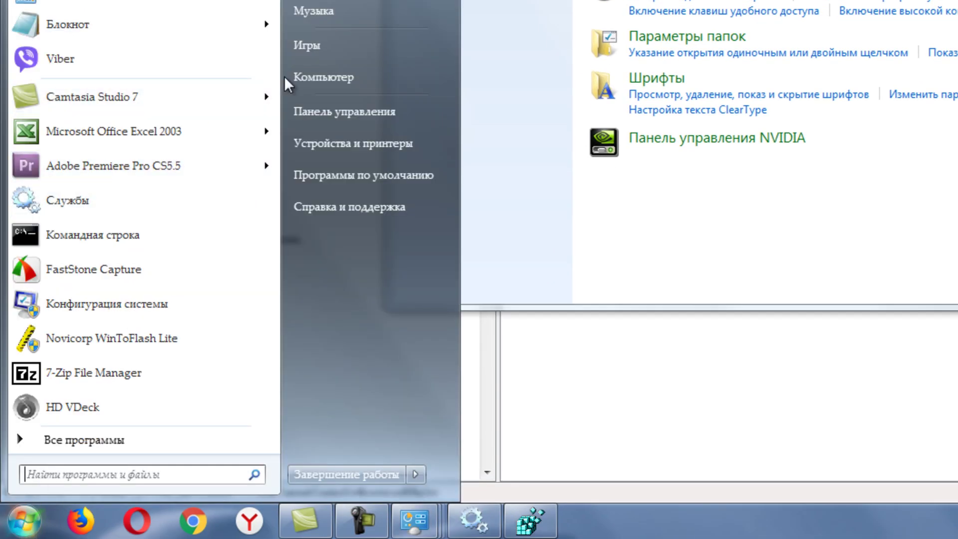
left_click(300, 80)
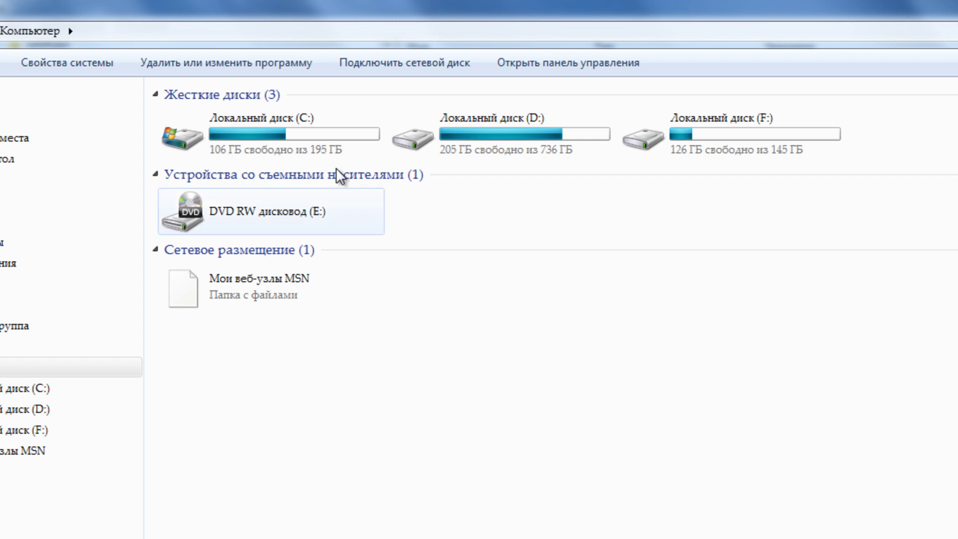
double_click(295, 118)
double_click(205, 345)
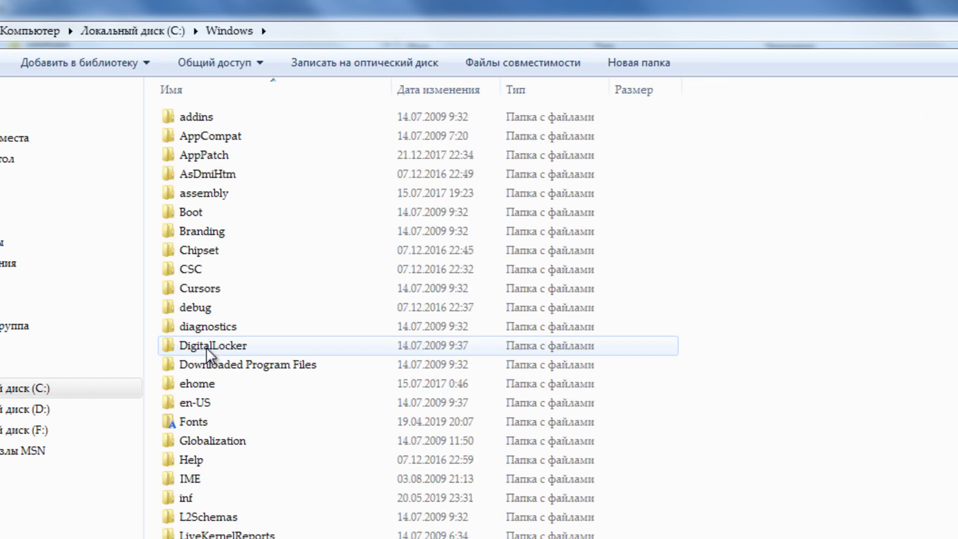
scroll(330, 358, "down", 5)
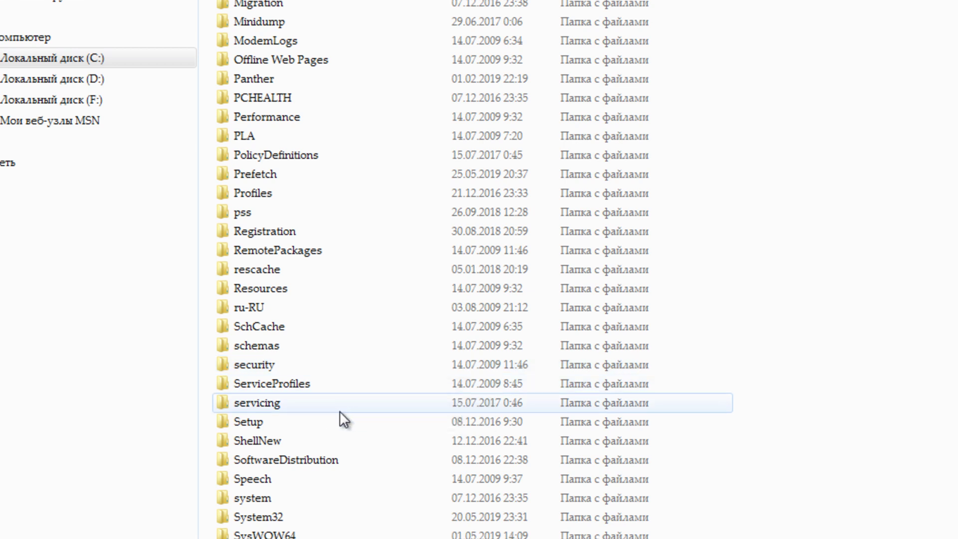
double_click(270, 384)
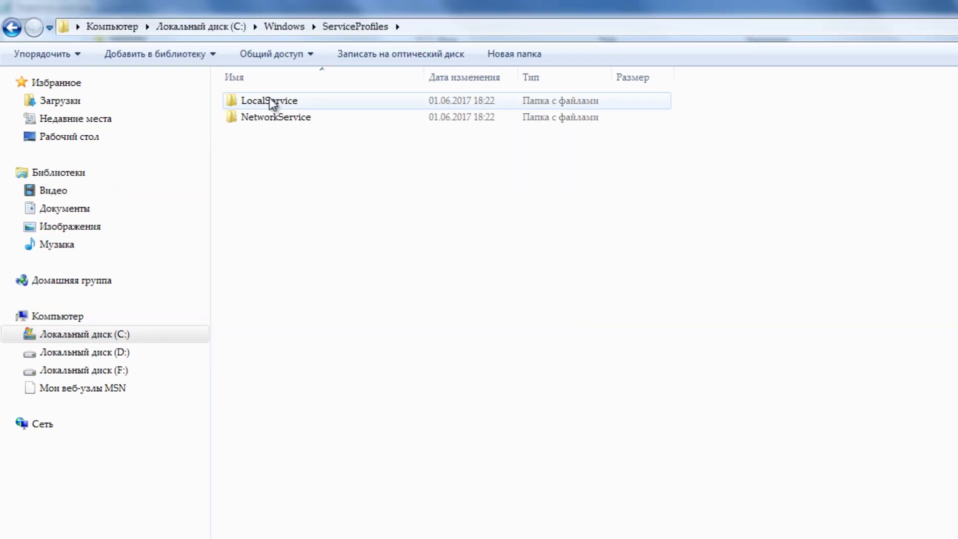
Open LocalService with permanent access granted, and go down to its AppData\Roaming\PeerNetworking subfolder
double_click(268, 98)
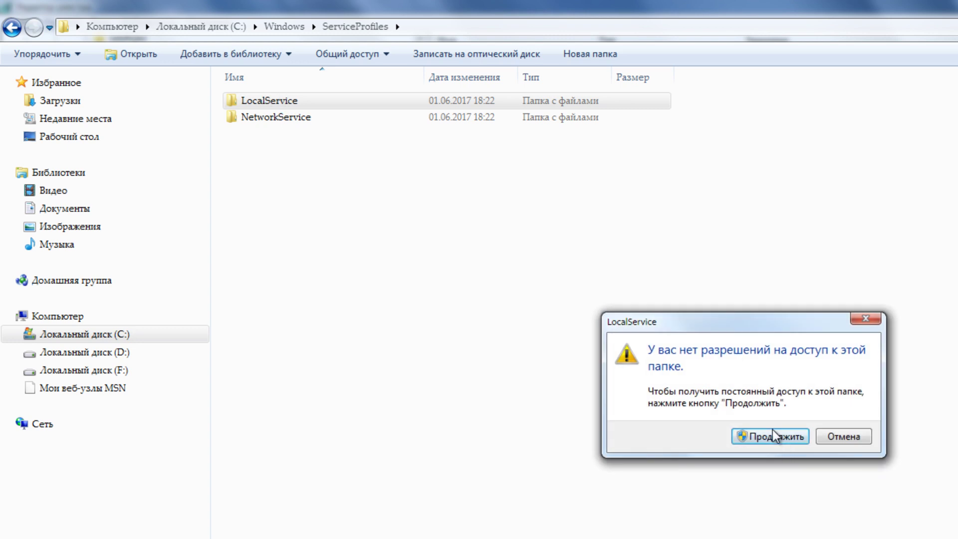
left_click(772, 435)
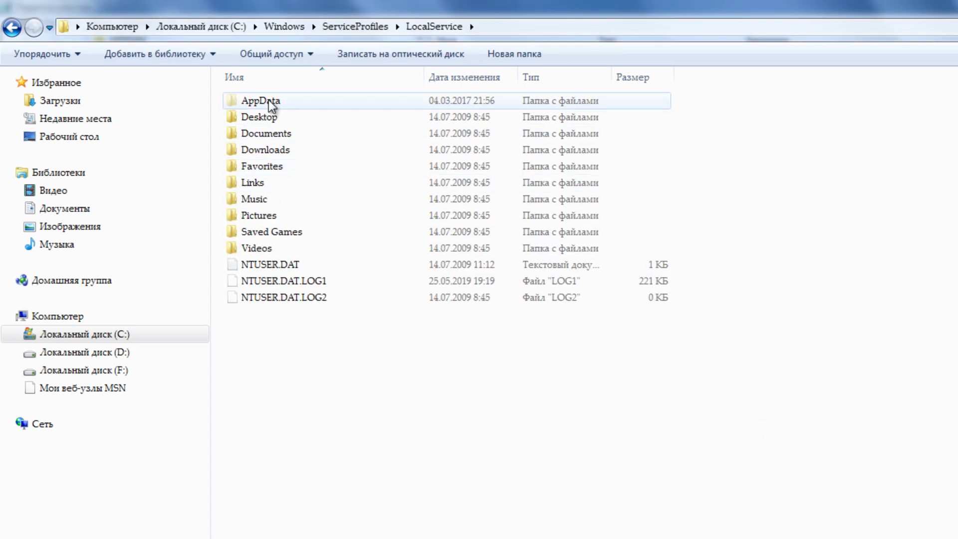
double_click(269, 101)
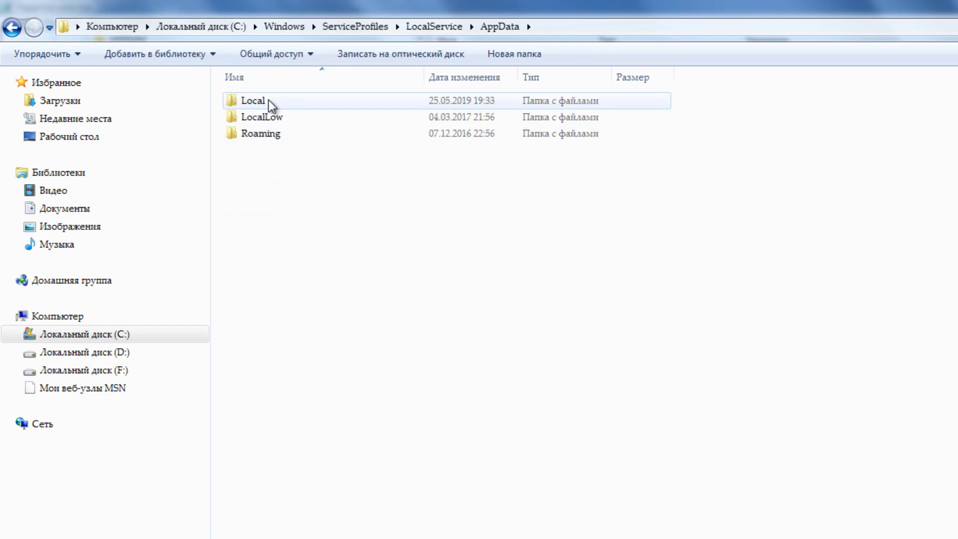
double_click(264, 133)
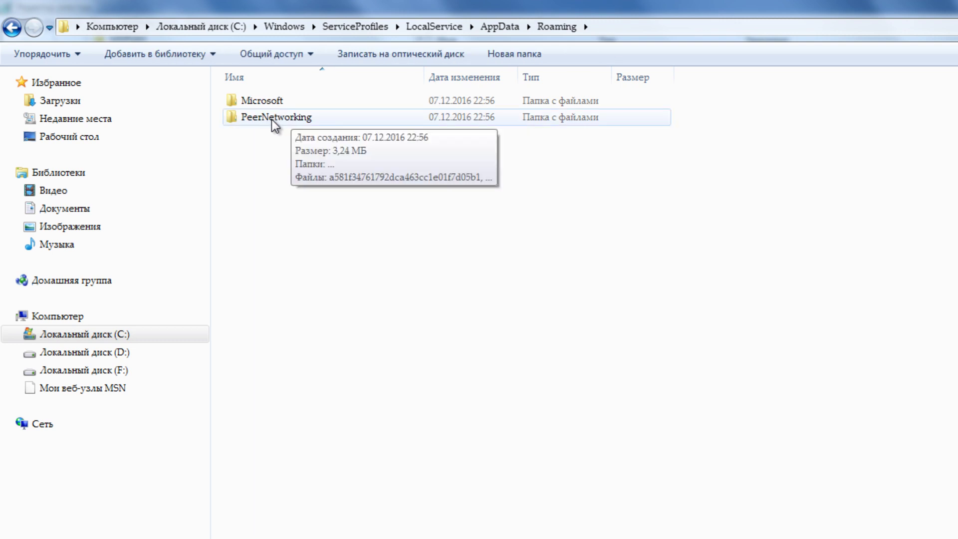
double_click(275, 124)
Select all files and folders inside the PeerNetworking folder
left_click_drag(309, 216, 233, 79)
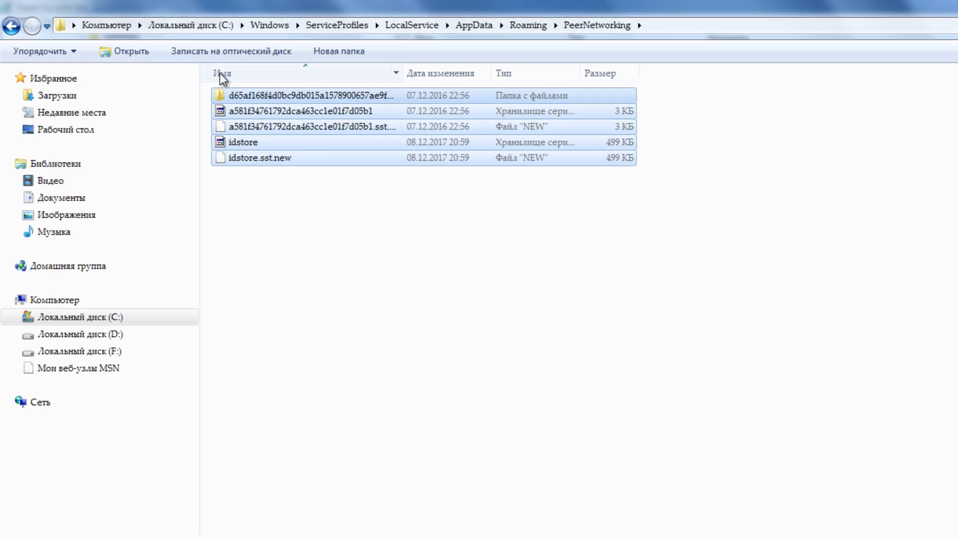